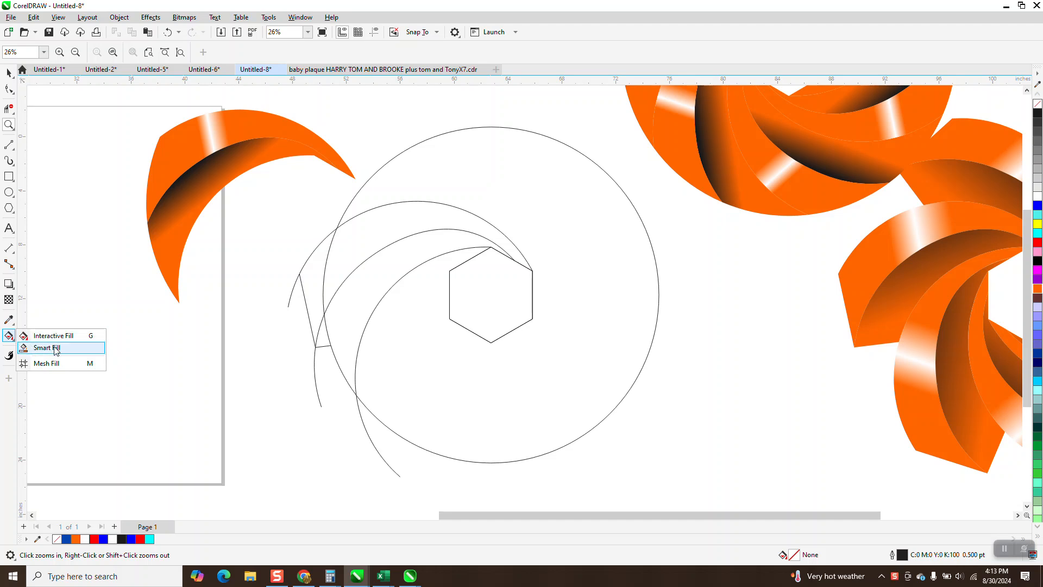
Try a Smart Fill with an orange-to-white fountain fill on the crescent between the two inner arcs, and delete the resulting shape.
{"action": "left_click", "coordinate": [54, 348]}
{"action": "left_click", "coordinate": [368, 293]}
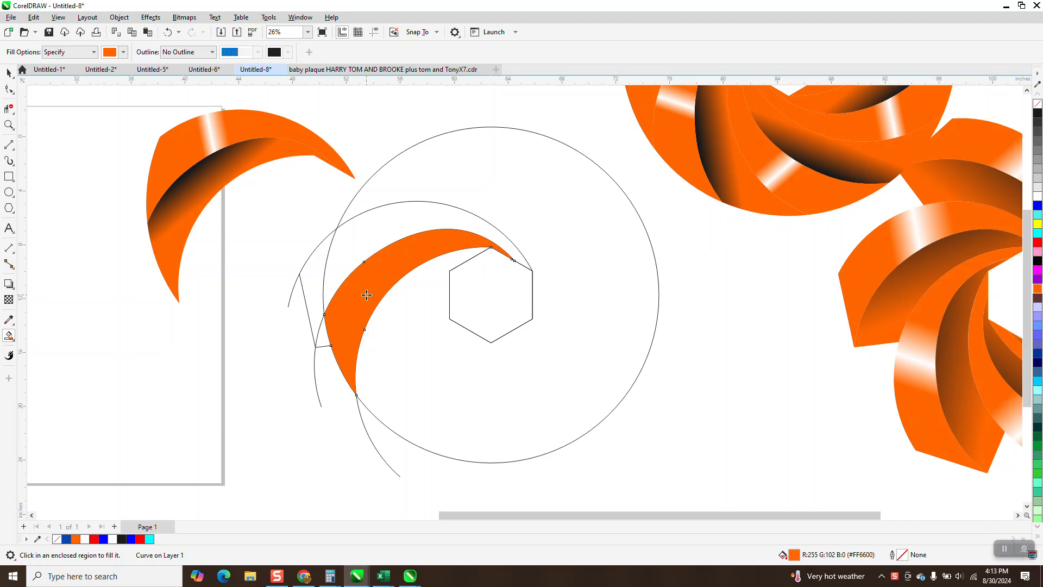
{"action": "key", "text": "g"}
{"action": "left_click_drag", "start_coordinate": [380, 291], "coordinate": [374, 240]}
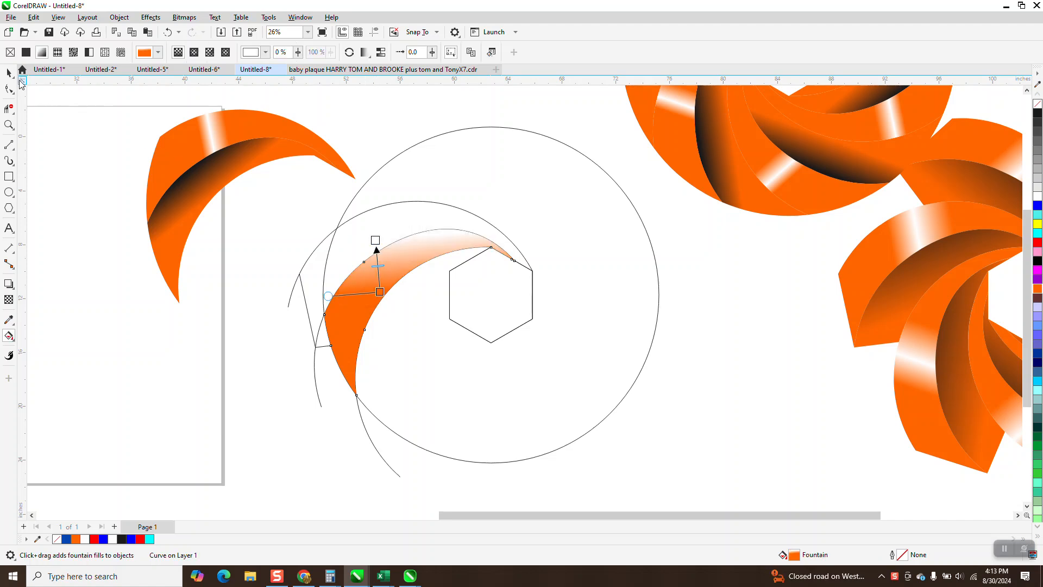
{"action": "key", "text": "space"}
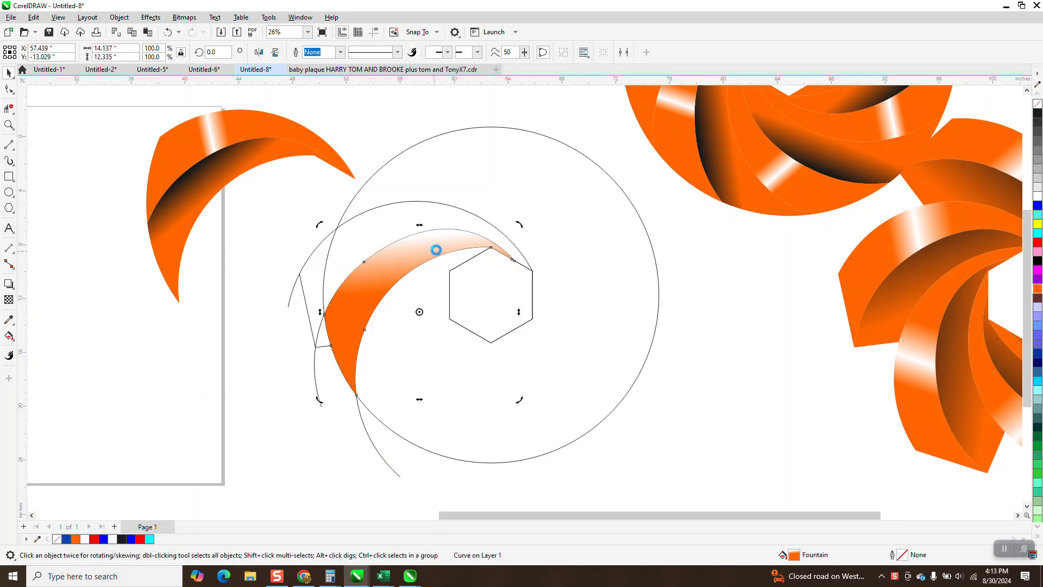
{"action": "key", "text": "Delete"}
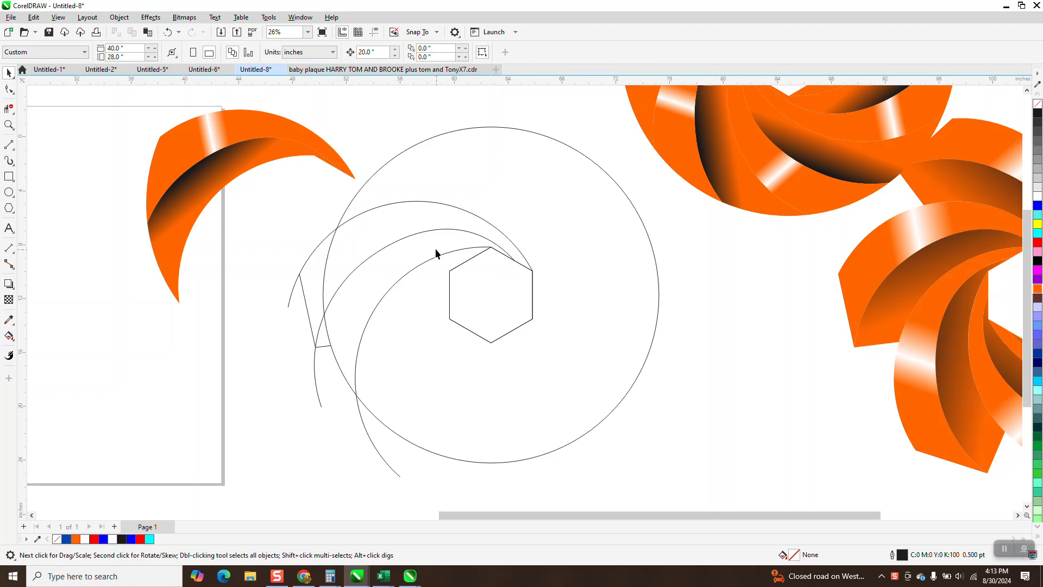
{"action": "left_click", "coordinate": [303, 23]}
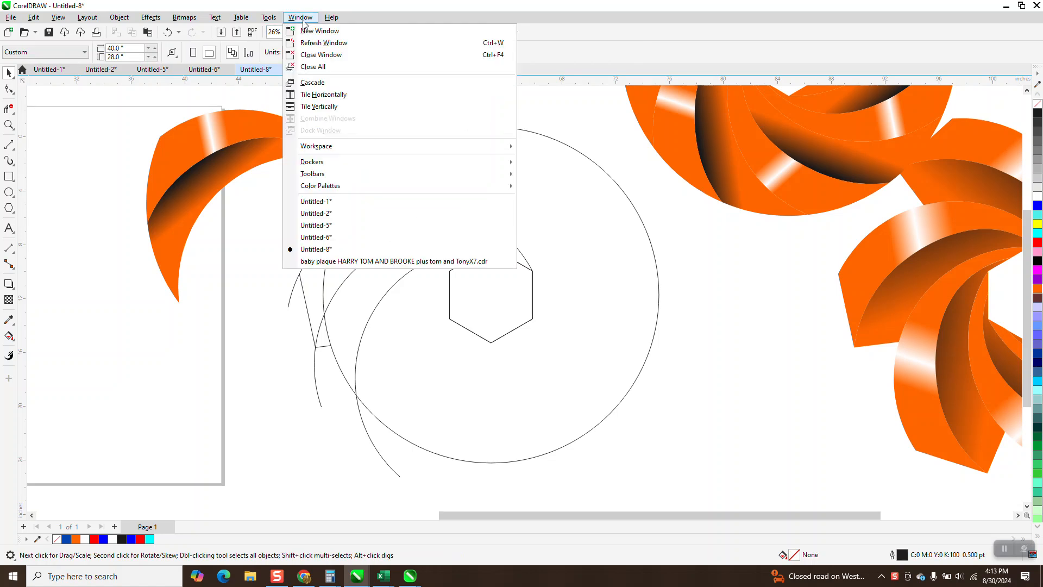
{"action": "key", "text": "Down"}
{"action": "key", "text": "Left"}
{"action": "left_click", "coordinate": [304, 23]}
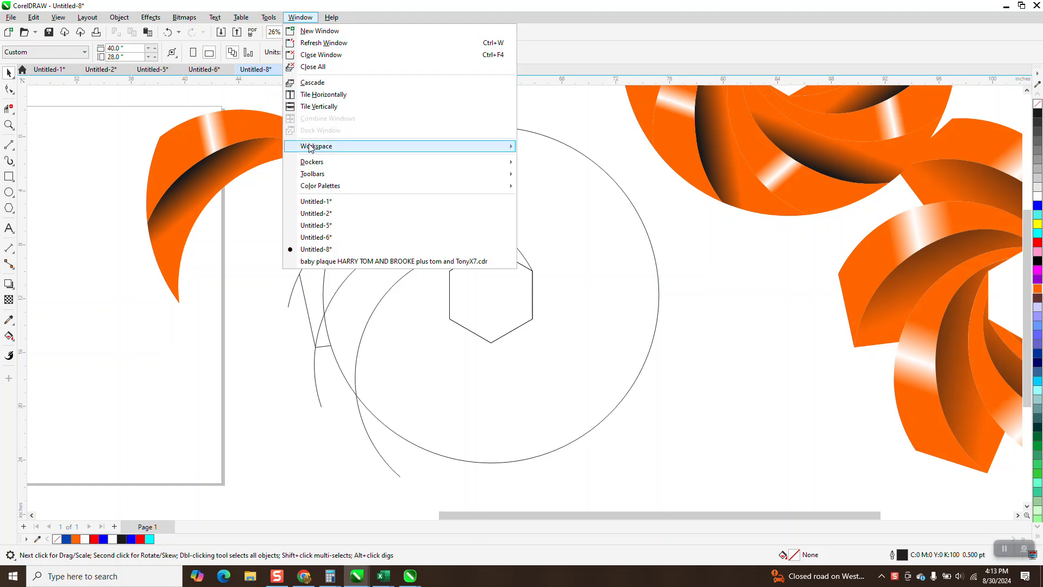
{"action": "mouse_move", "coordinate": [319, 167]}
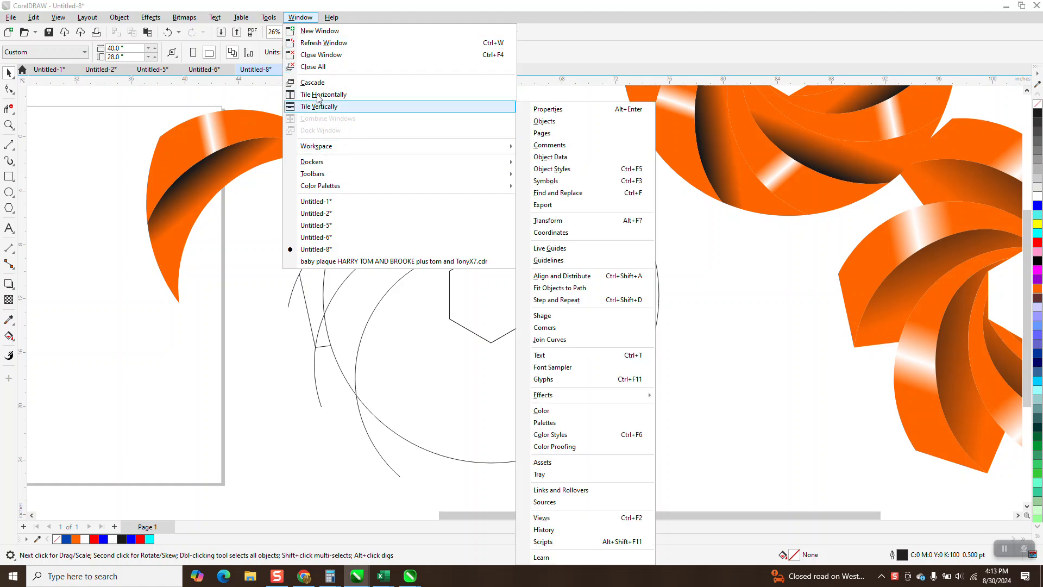
Search the customizable commands for SMART and select the Smart Fill command.
{"action": "mouse_move", "coordinate": [271, 21]}
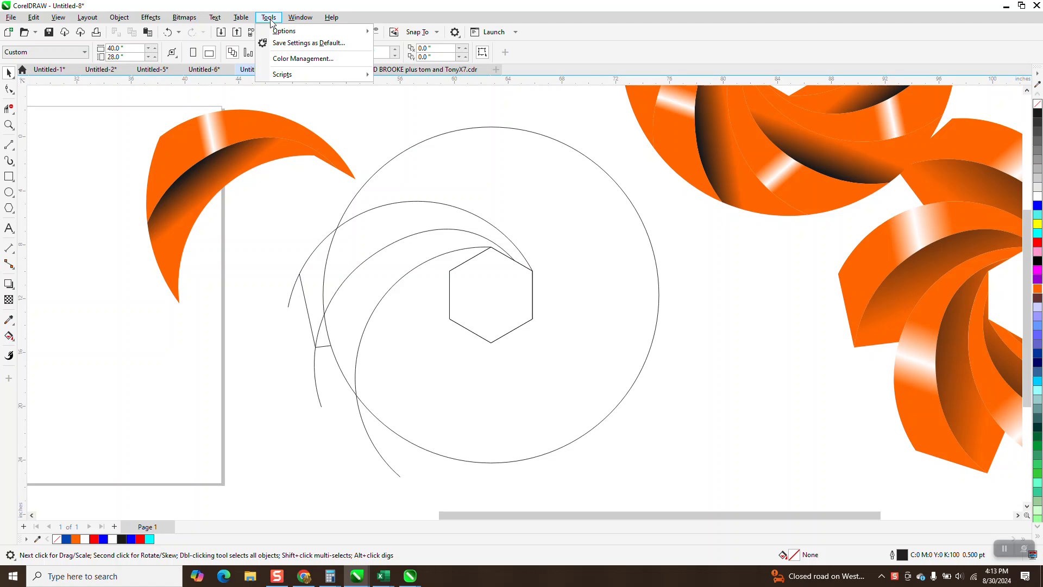
{"action": "mouse_move", "coordinate": [353, 31]}
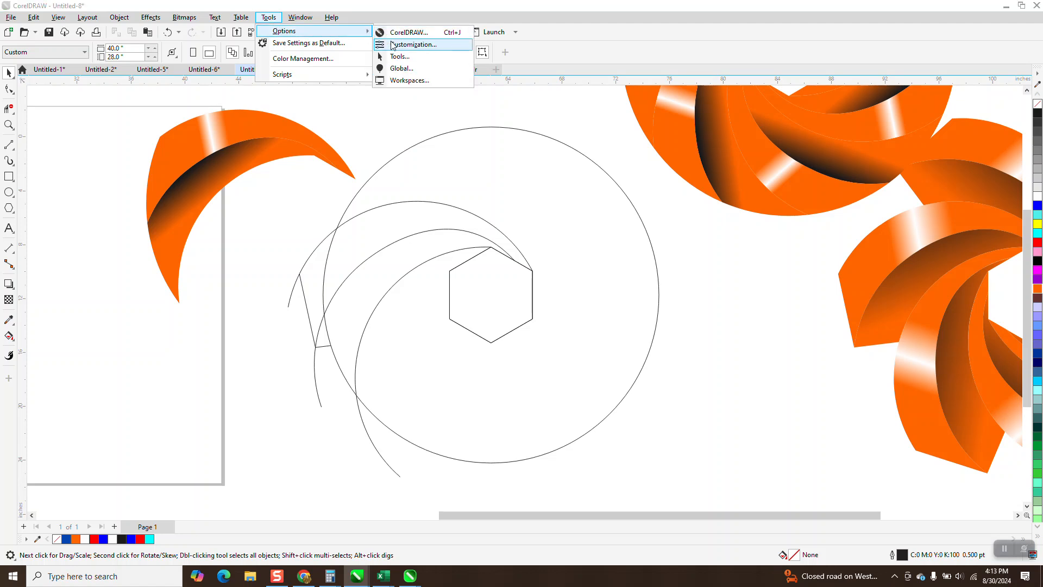
{"action": "left_click", "coordinate": [392, 44]}
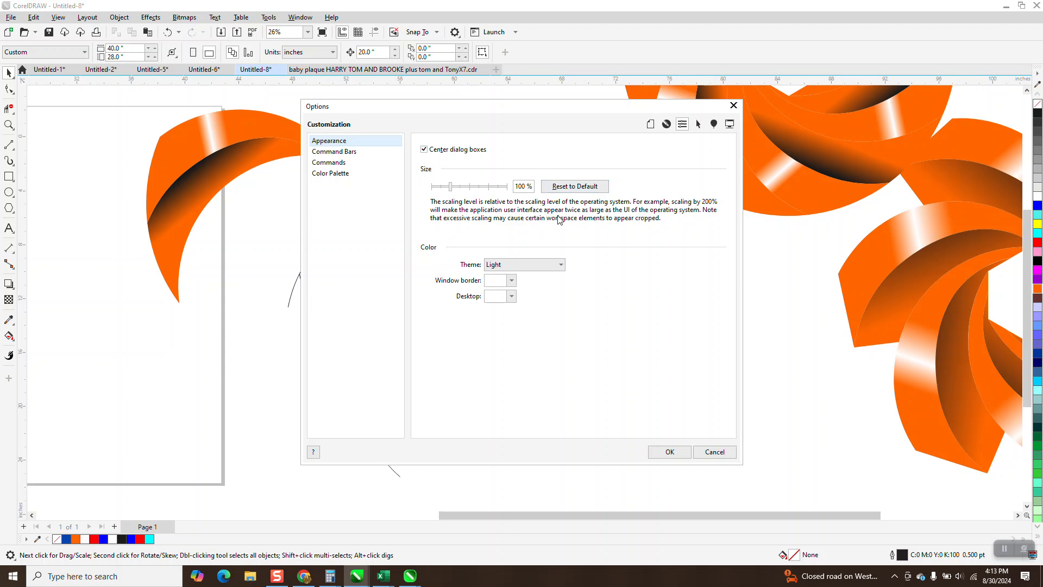
{"action": "left_click", "coordinate": [348, 164]}
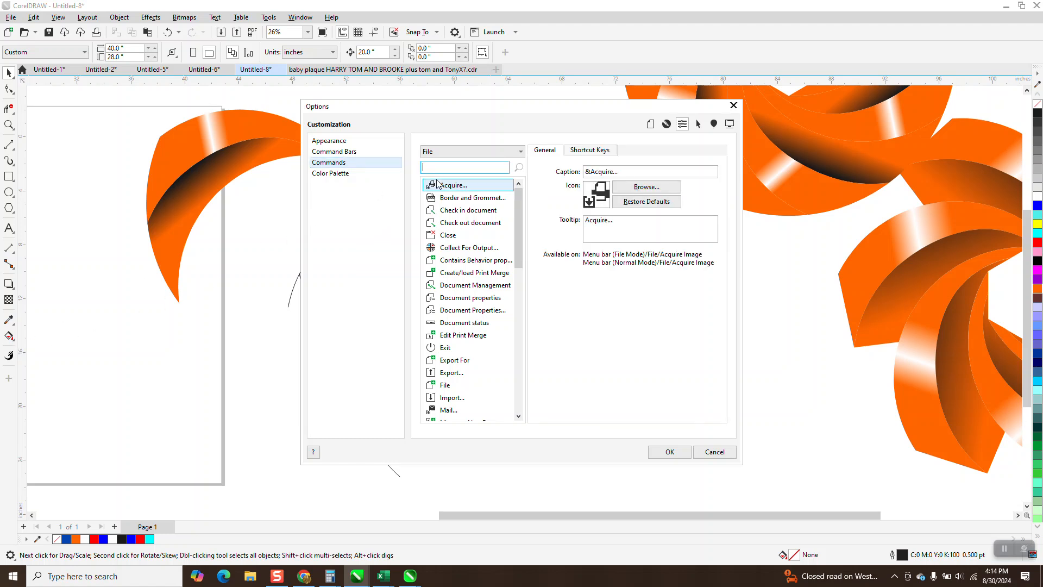
{"action": "type", "text": "S"}
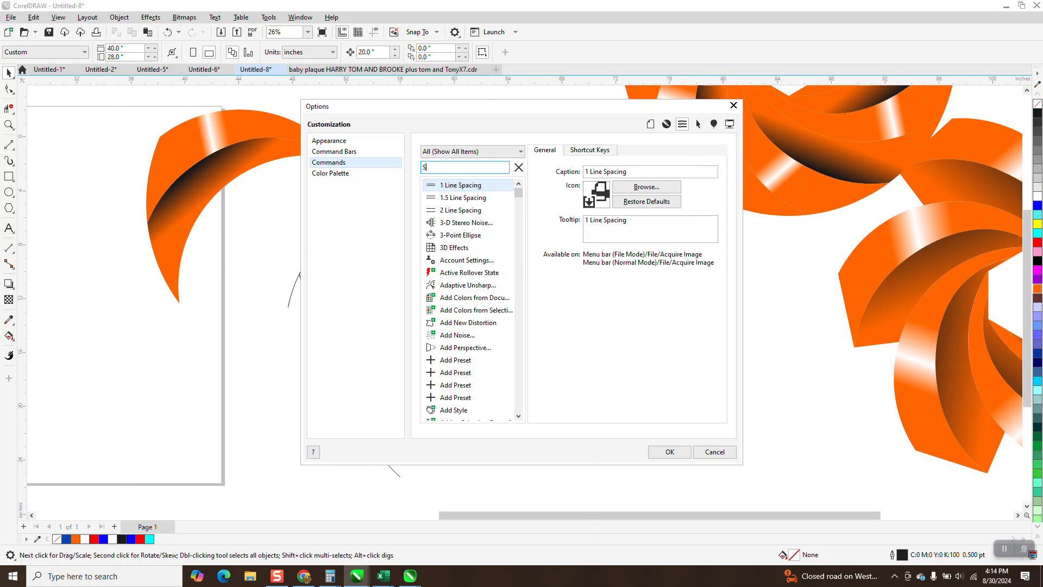
{"action": "type", "text": "MA"}
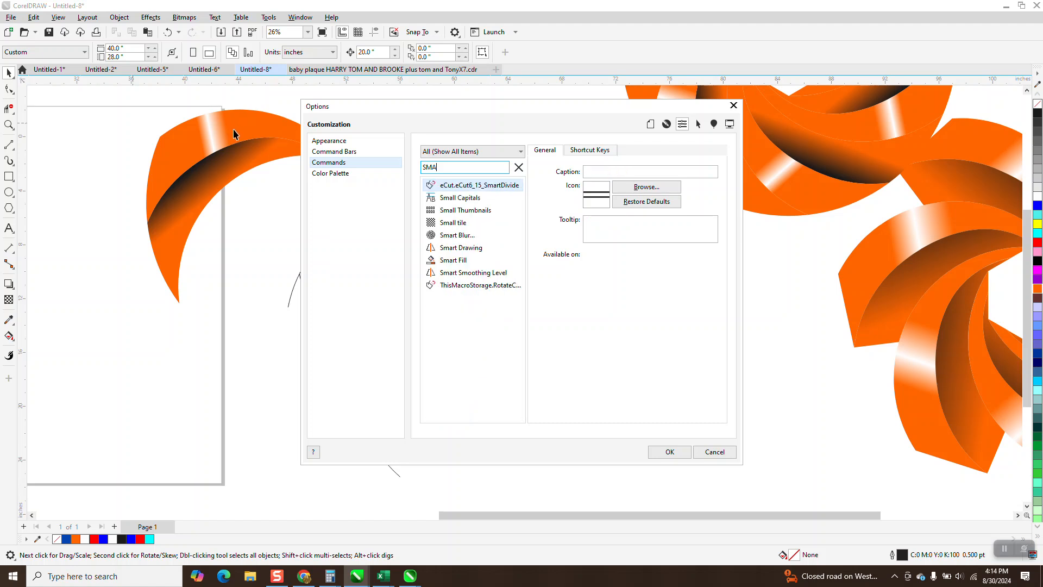
{"action": "type", "text": "RT"}
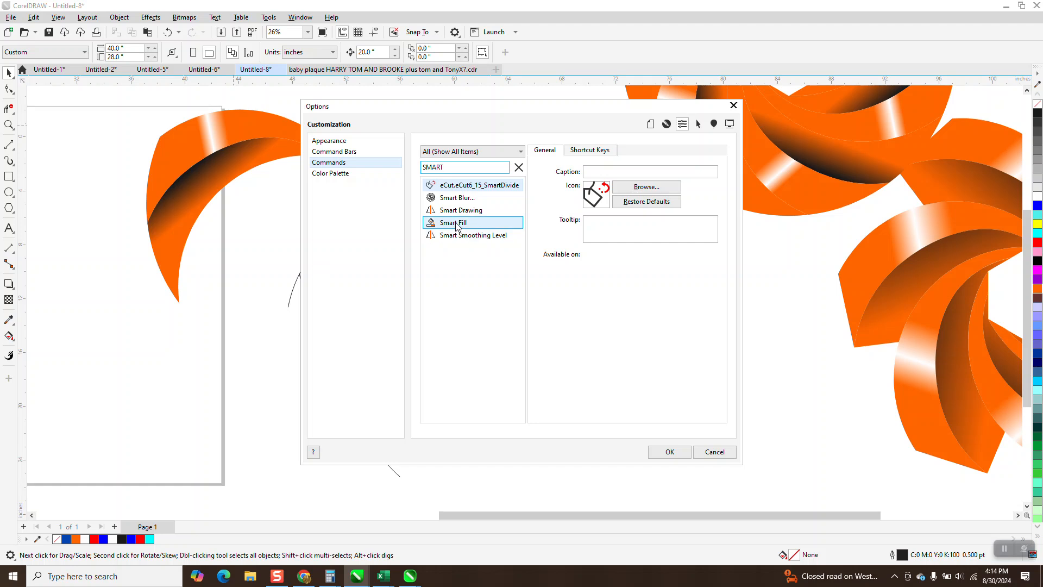
{"action": "left_click", "coordinate": [455, 225]}
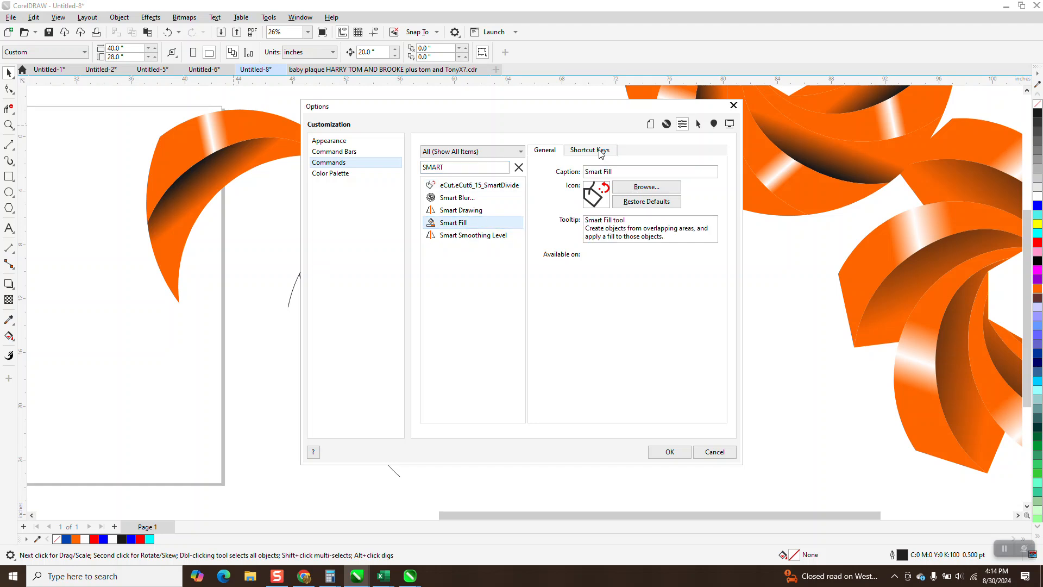
Assign F as the Smart Fill shortcut key in the Main shortcut table and accept the options.
{"action": "left_click", "coordinate": [590, 151]}
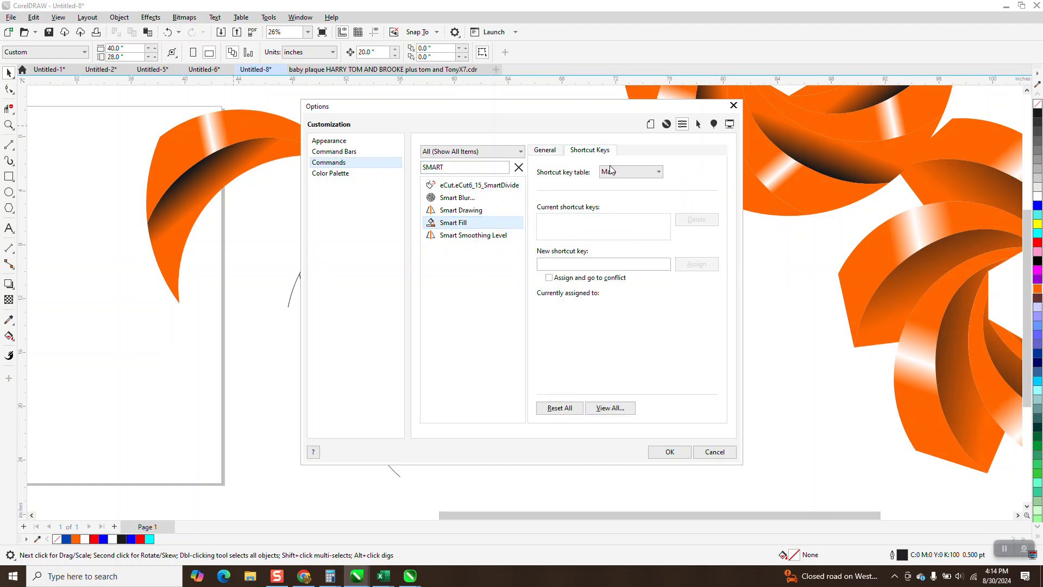
{"action": "left_click", "coordinate": [565, 262]}
{"action": "key", "text": "f"}
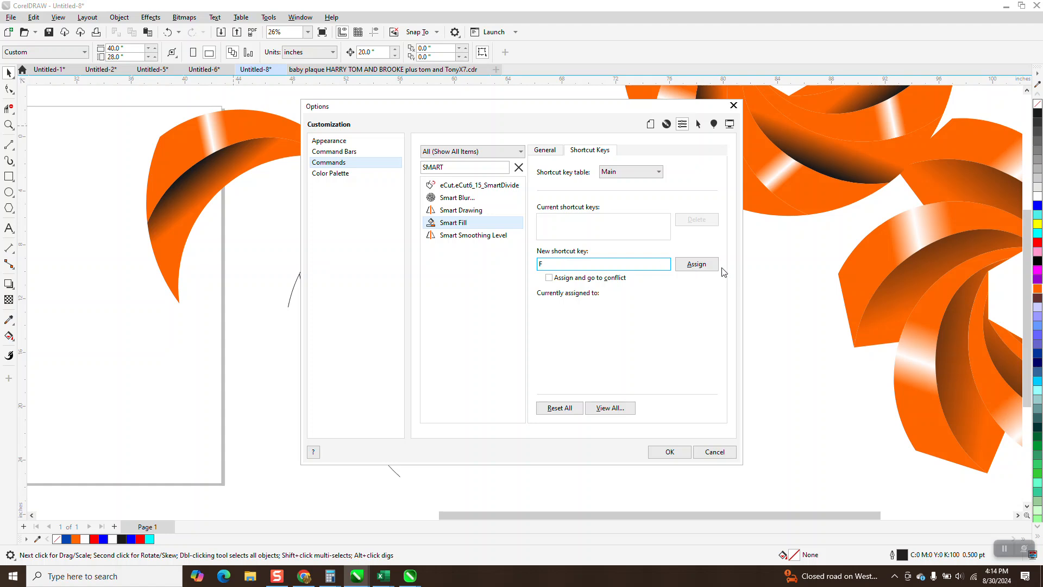
{"action": "left_click", "coordinate": [705, 264]}
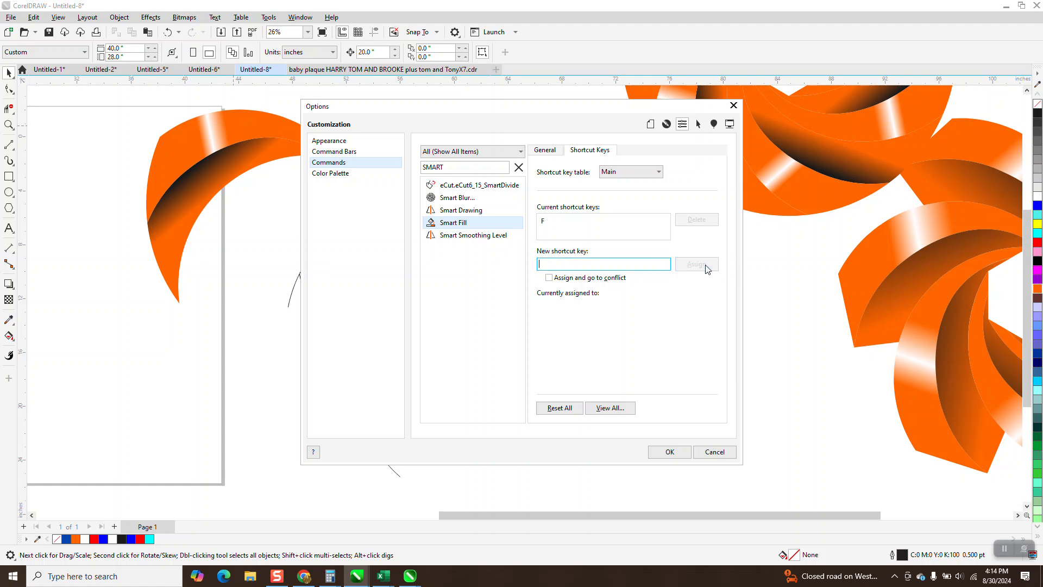
{"action": "left_click", "coordinate": [671, 452]}
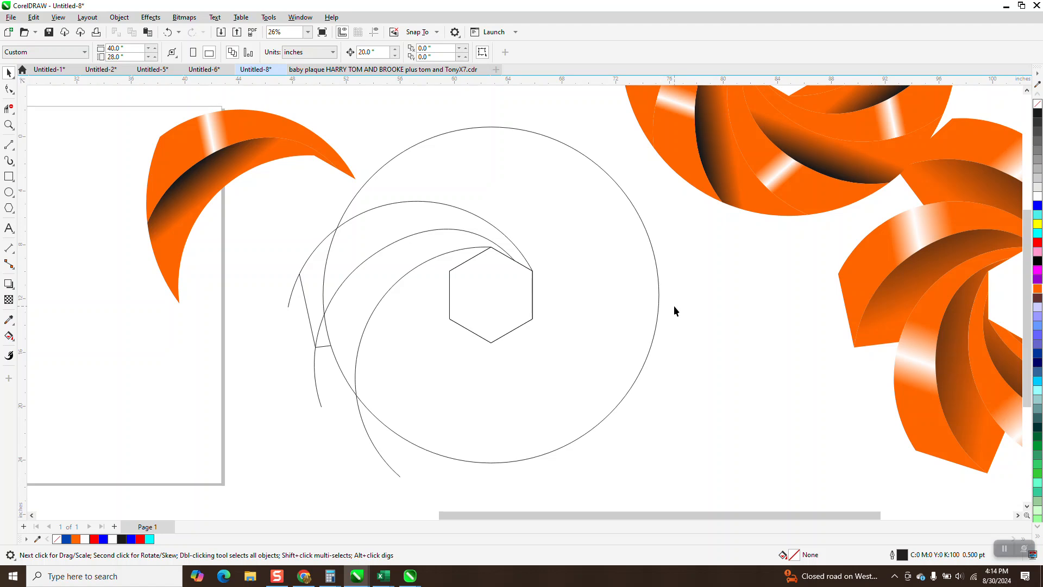
Smart-fill the crescent between the two inner arcs in orange and give it an orange-to-white fountain fill towards its outer edge.
{"action": "key", "text": "f"}
{"action": "left_click", "coordinate": [425, 256]}
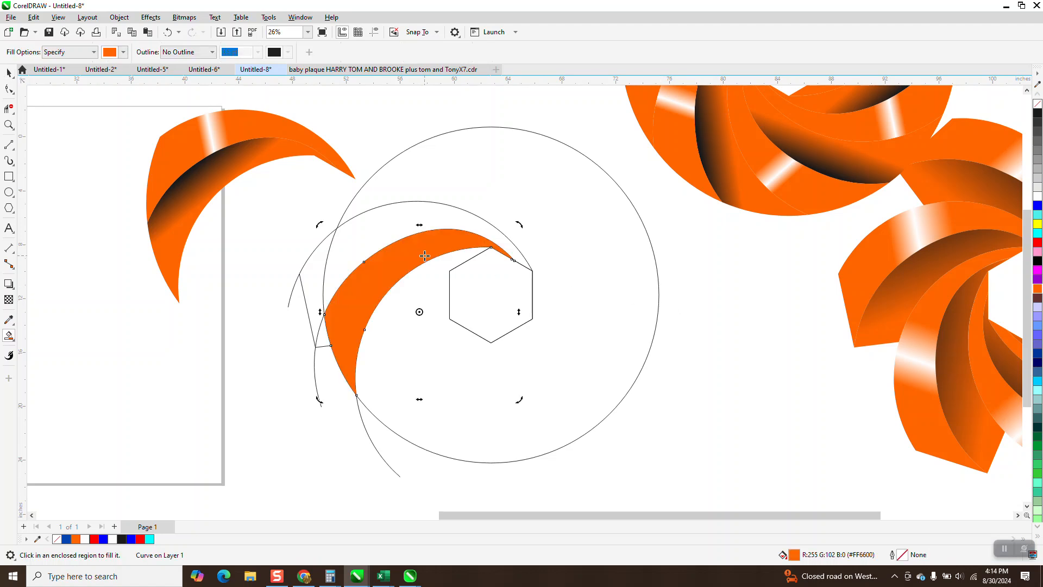
{"action": "key", "text": "g"}
{"action": "left_click_drag", "start_coordinate": [403, 269], "coordinate": [385, 238]}
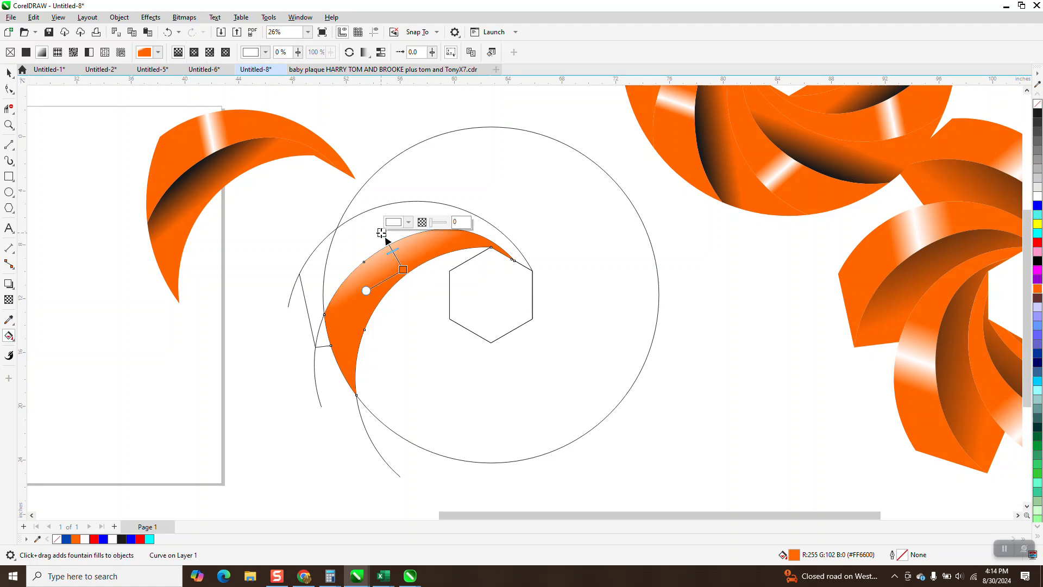
{"action": "left_click", "coordinate": [14, 342]}
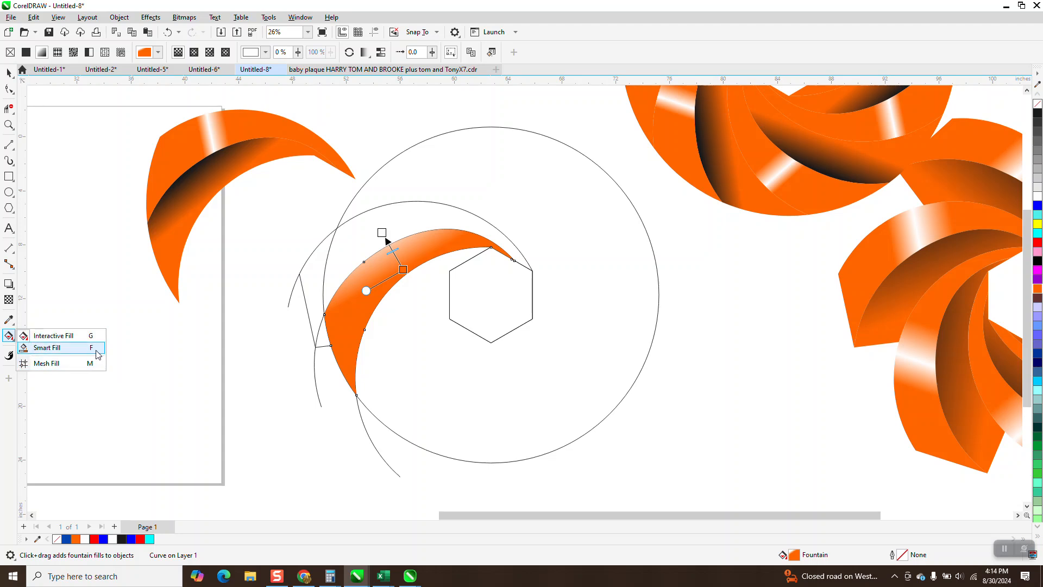
Save all current document options and document styles as the new document defaults.
{"action": "left_click", "coordinate": [269, 18]}
{"action": "mouse_move", "coordinate": [283, 32]}
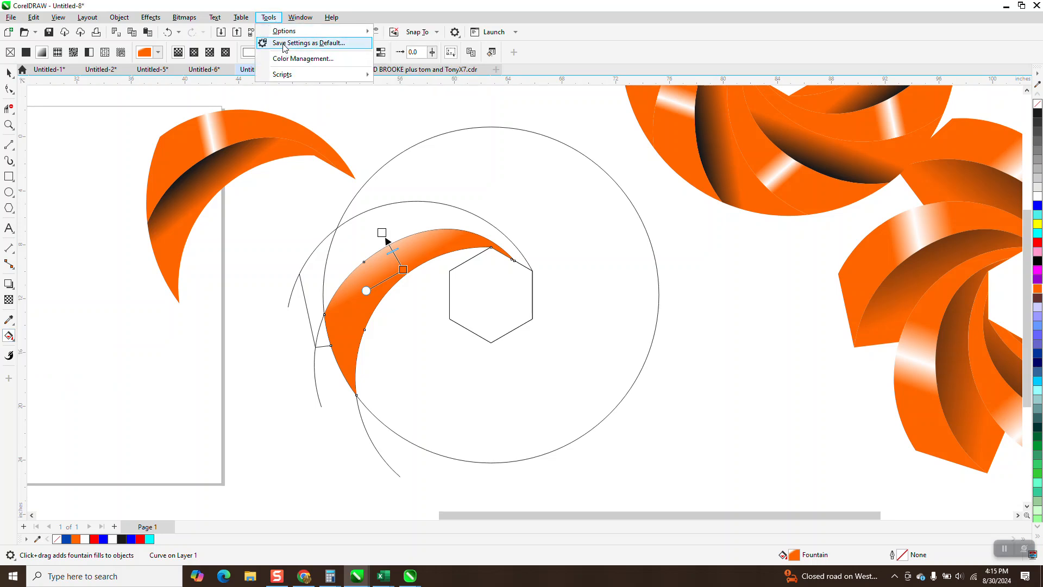
{"action": "left_click", "coordinate": [283, 44]}
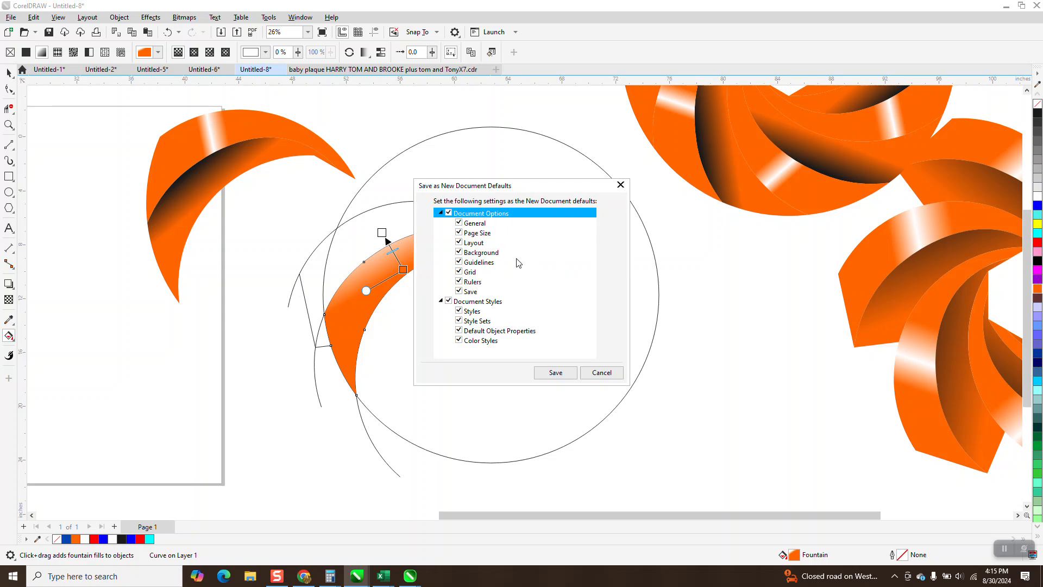
{"action": "left_click", "coordinate": [568, 374]}
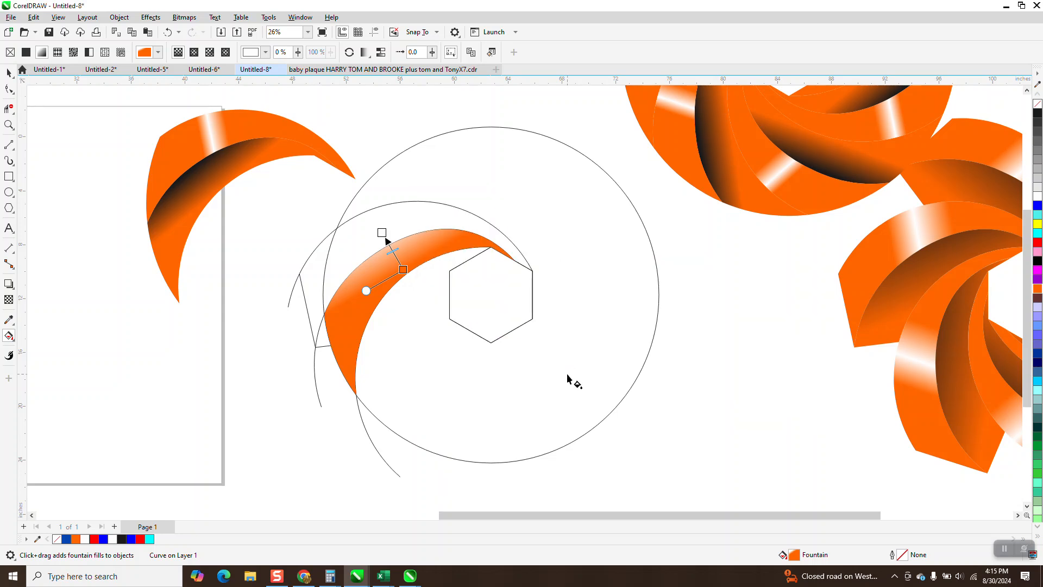
Smart-fill the crescent between the outer and middle arcs and give it a fountain fill from orange to black towards its inner edge.
{"action": "key", "text": "s"}
{"action": "left_click", "coordinate": [402, 220]}
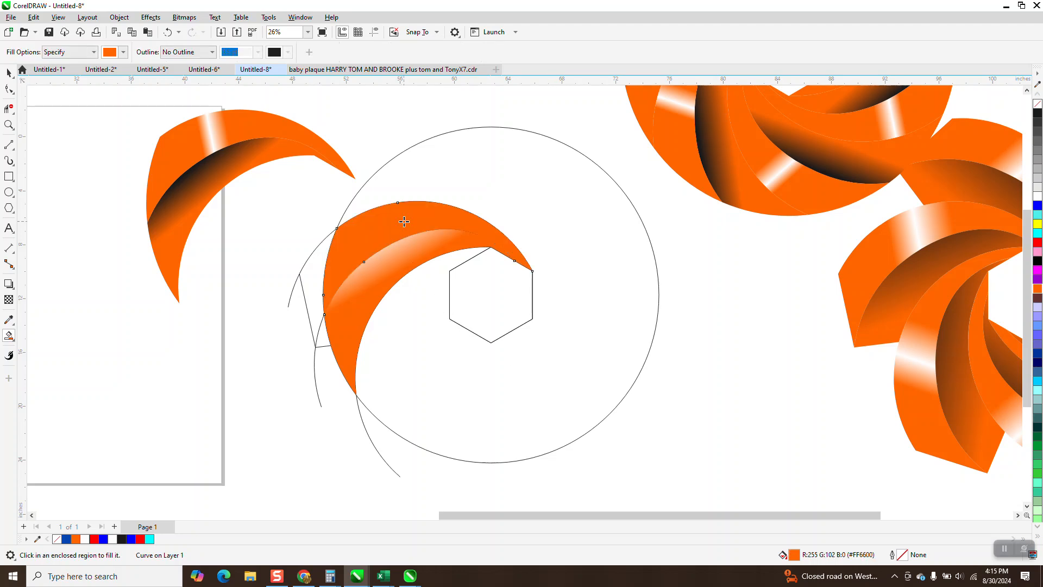
{"action": "key", "text": "g"}
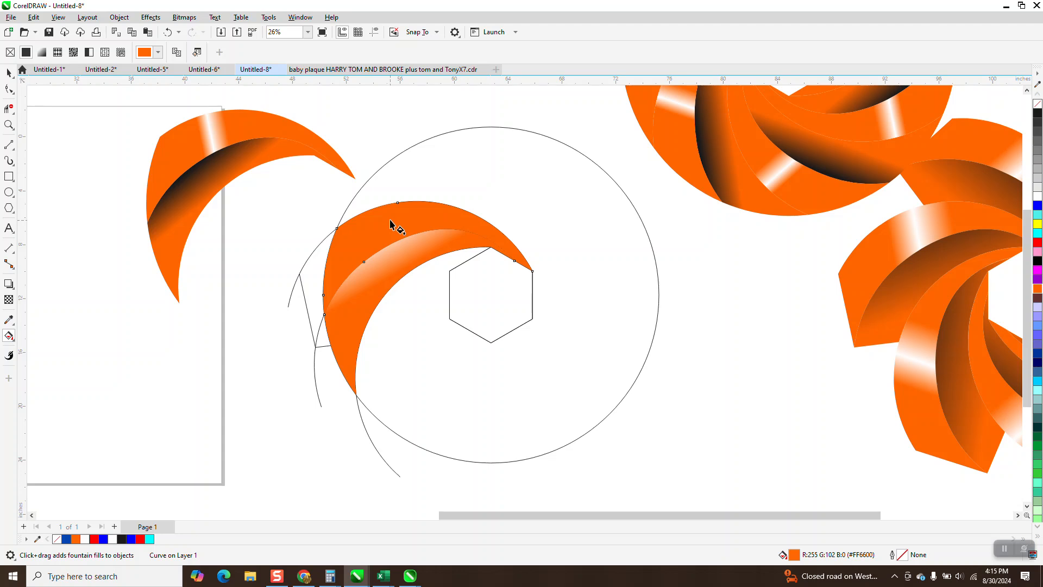
{"action": "left_click_drag", "start_coordinate": [389, 220], "coordinate": [396, 250]}
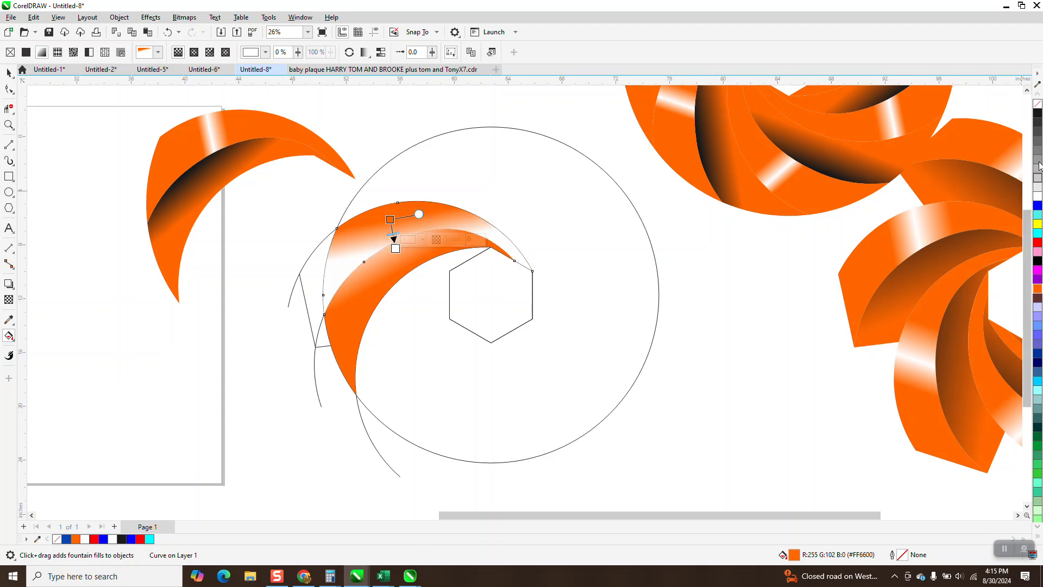
{"action": "left_click_drag", "start_coordinate": [1037, 114], "coordinate": [396, 248]}
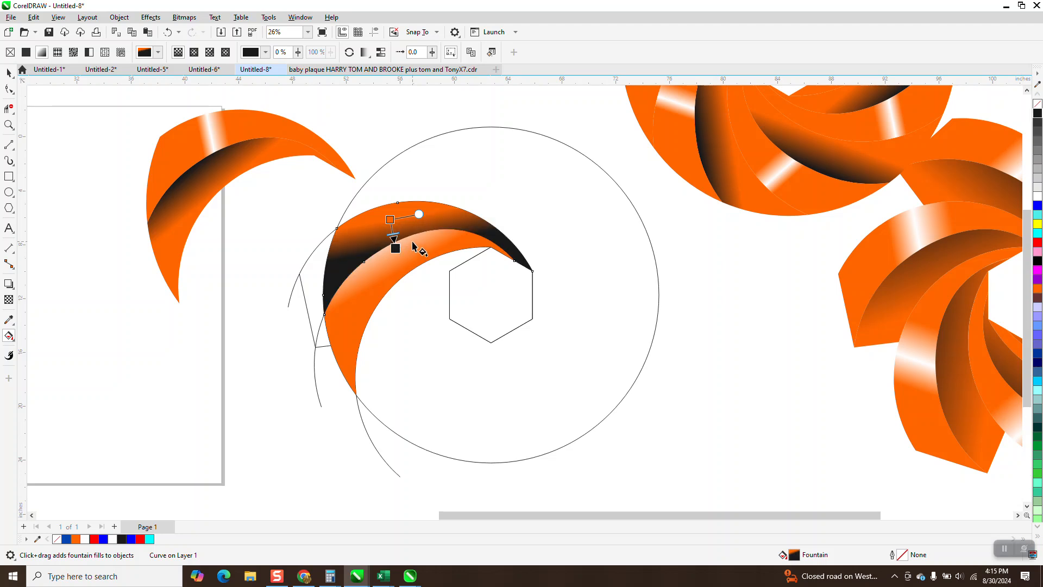
{"action": "left_click", "coordinate": [8, 73]}
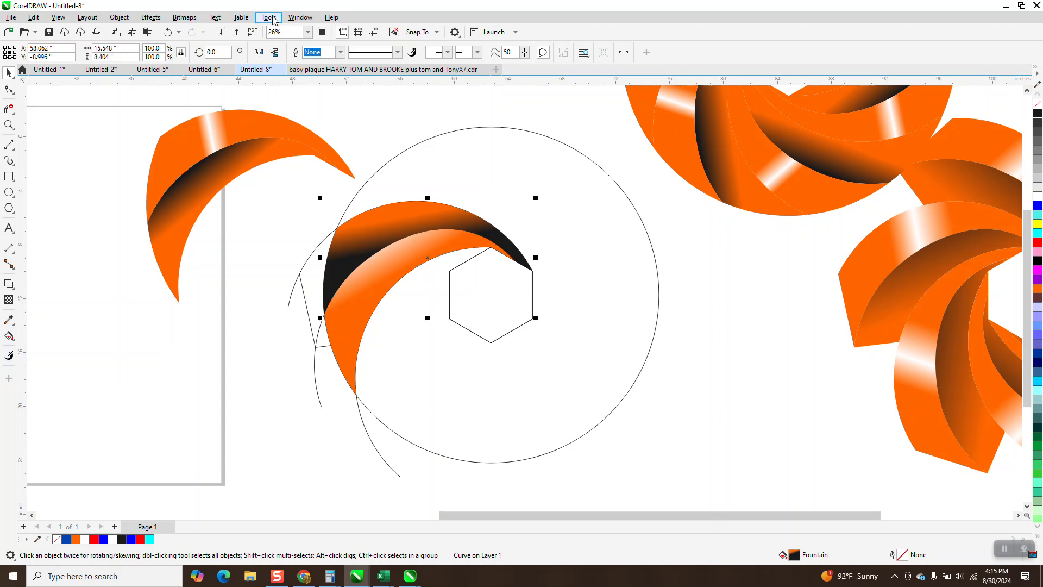
Check the shortcut keys assigned to Smart Fill, Interactive Fill and Mesh Fill in the command customization options, and leave without changes.
{"action": "left_click", "coordinate": [273, 18]}
{"action": "mouse_move", "coordinate": [304, 31]}
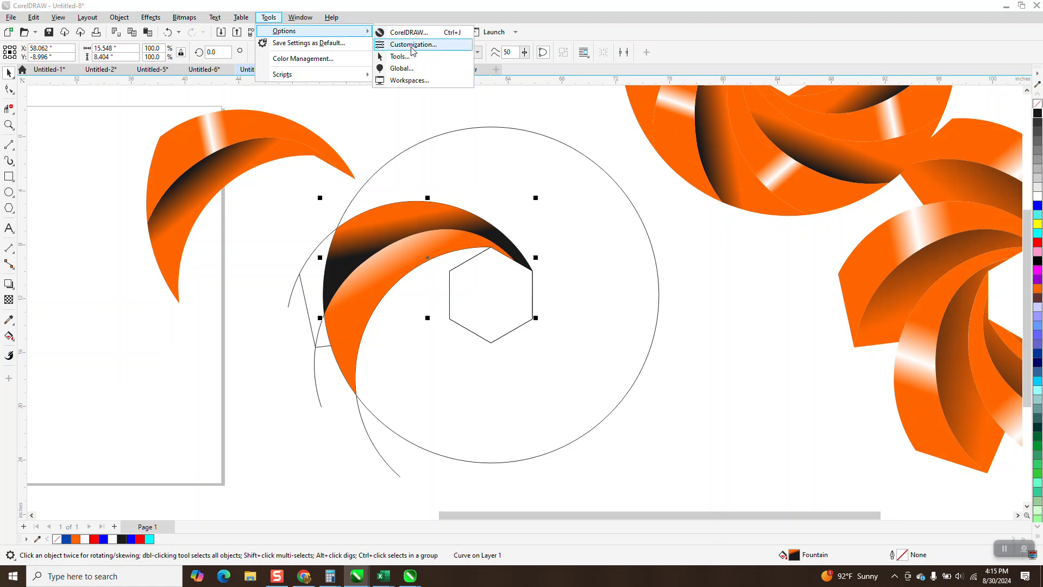
{"action": "left_click", "coordinate": [412, 48]}
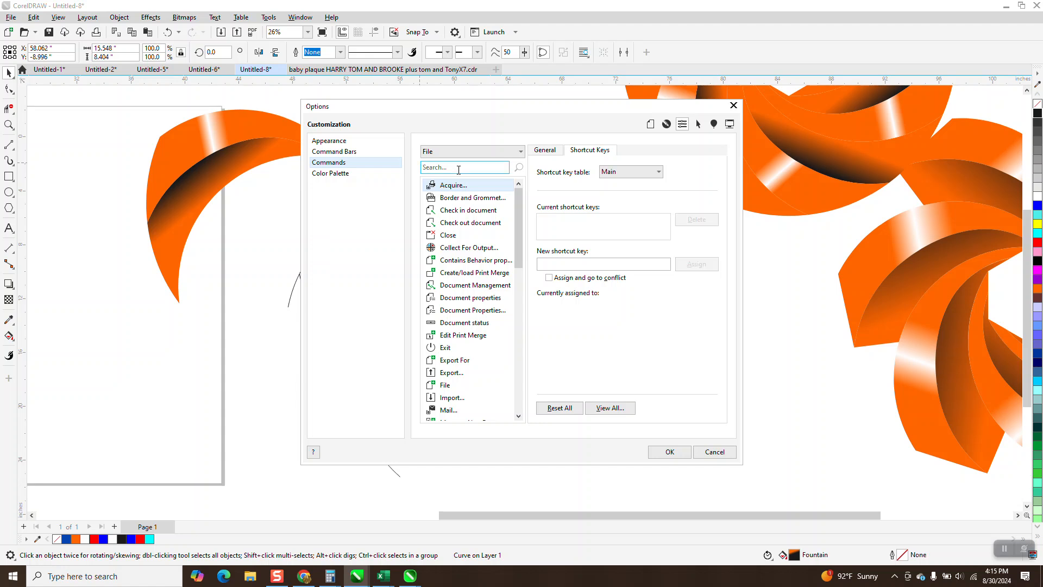
{"action": "left_click", "coordinate": [13, 339]}
{"action": "left_click", "coordinate": [14, 345]}
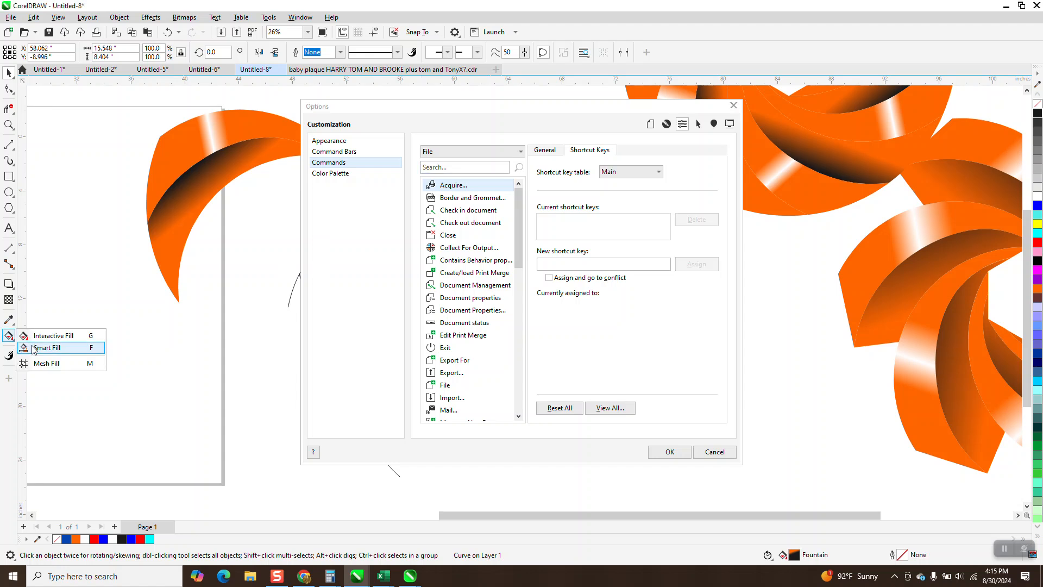
{"action": "left_click", "coordinate": [41, 348]}
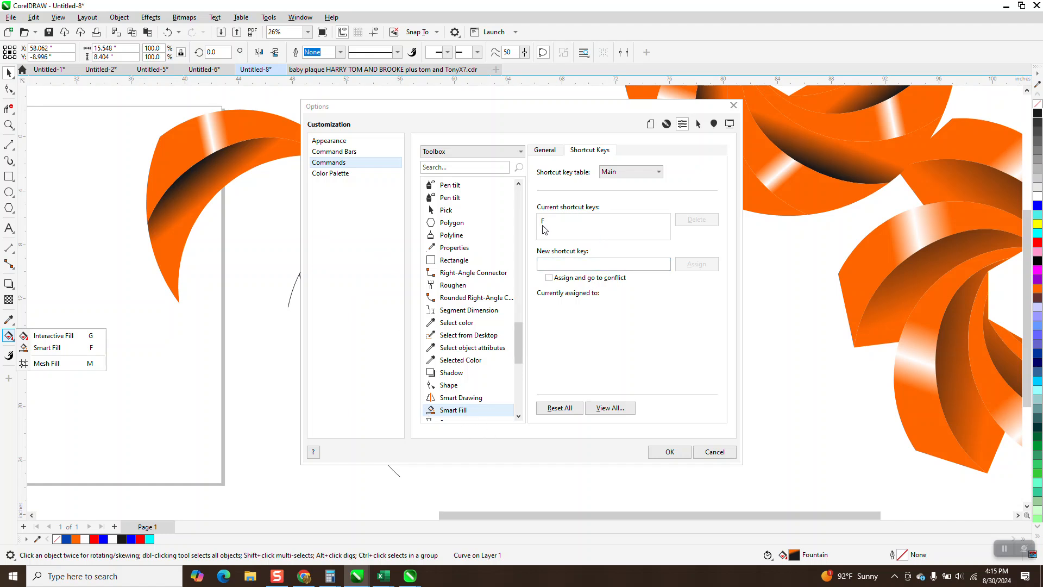
{"action": "left_click", "coordinate": [66, 337]}
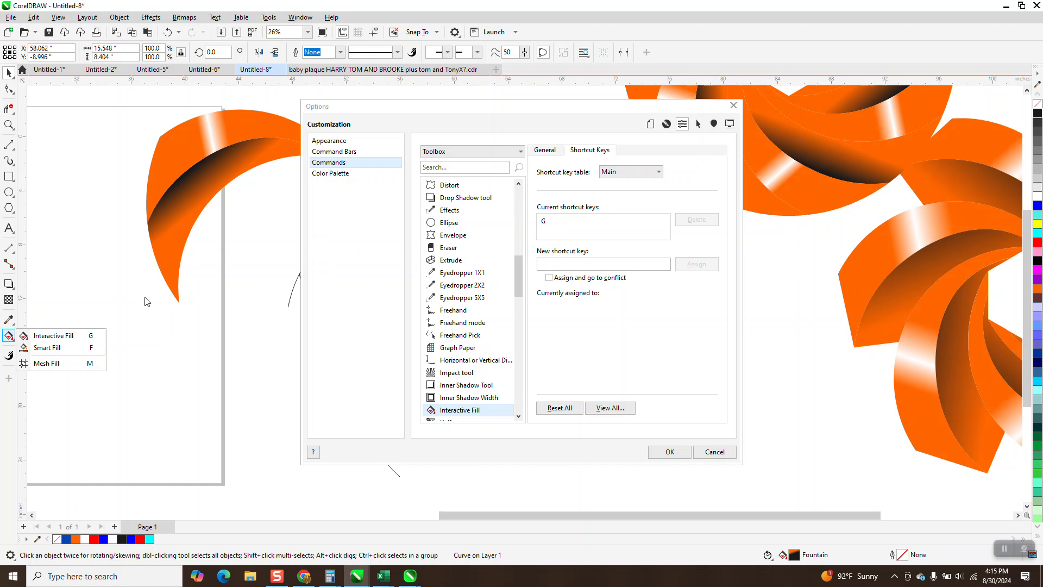
{"action": "left_click", "coordinate": [57, 364]}
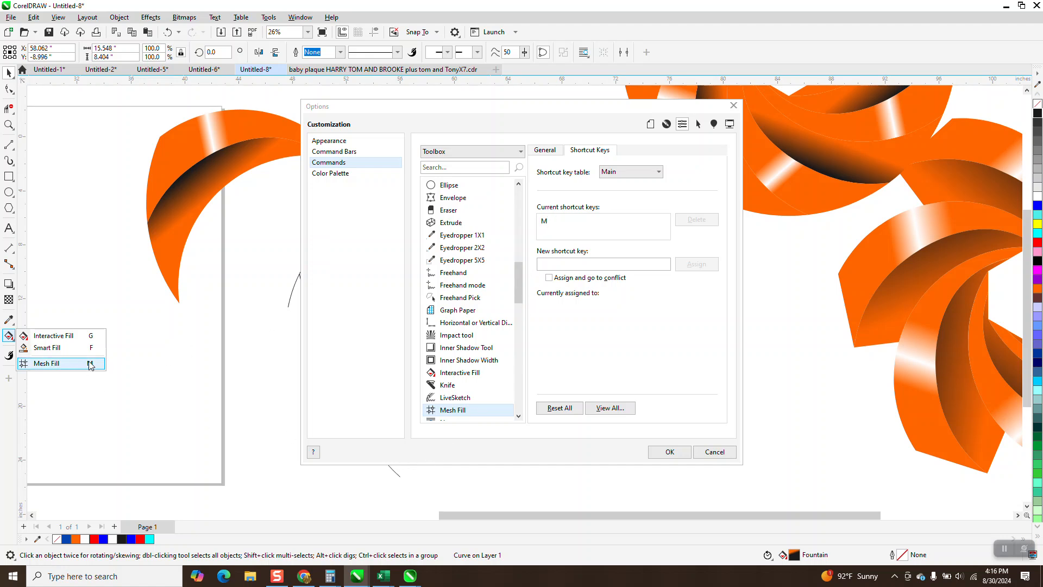
{"action": "left_click", "coordinate": [713, 452]}
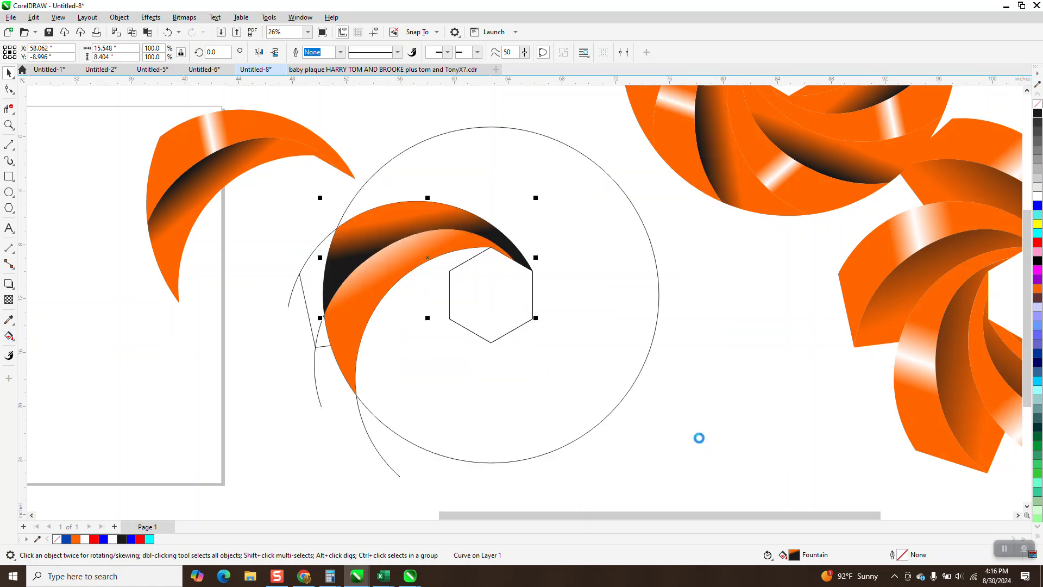